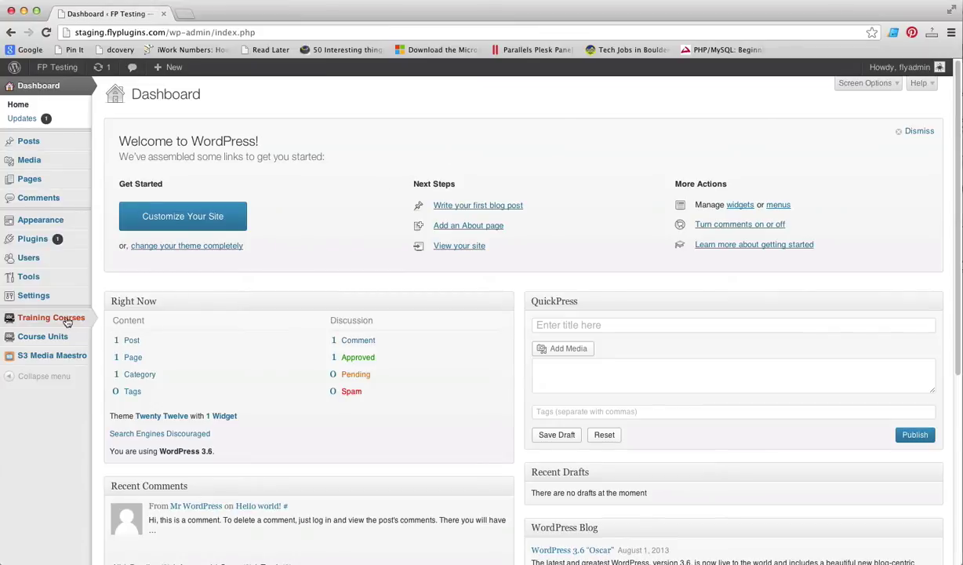
Step: Bring up the Training Courses flyout submenu in the WordPress admin sidebar
mouse_move(61, 323)
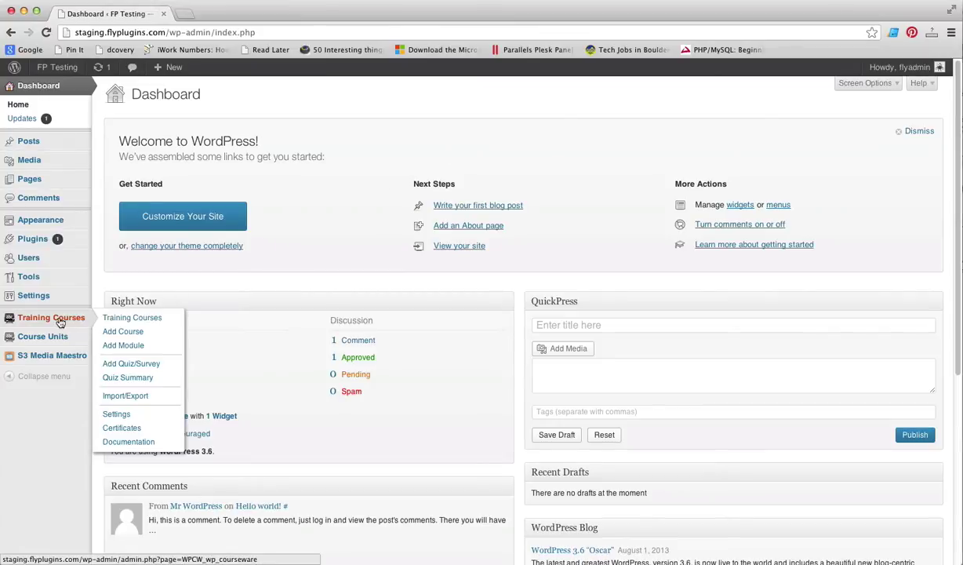
Step: Create a new course titled 'Social Media for Small Business' and fill in its description
left_click(119, 334)
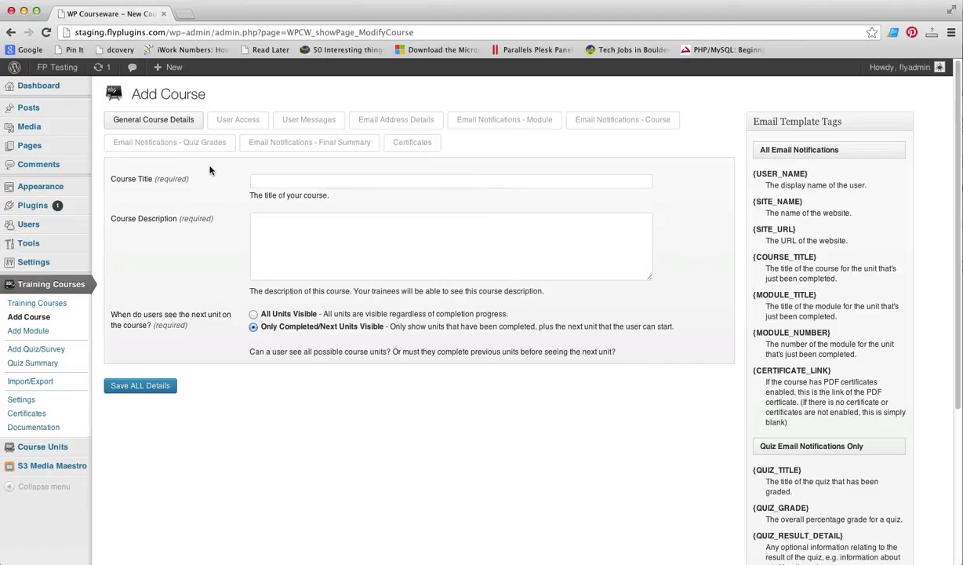
left_click(451, 181)
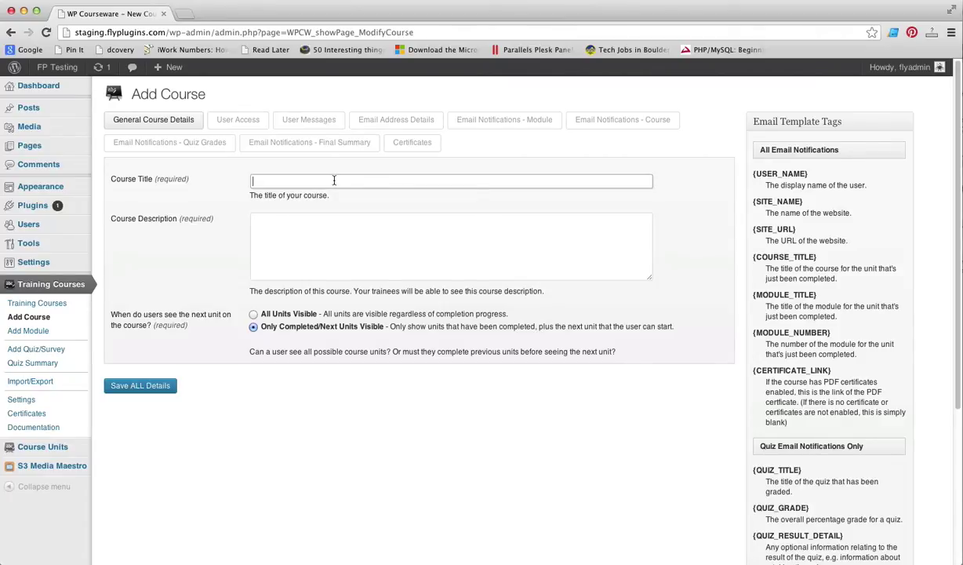
type("Social Media for Small Business")
left_click(265, 225)
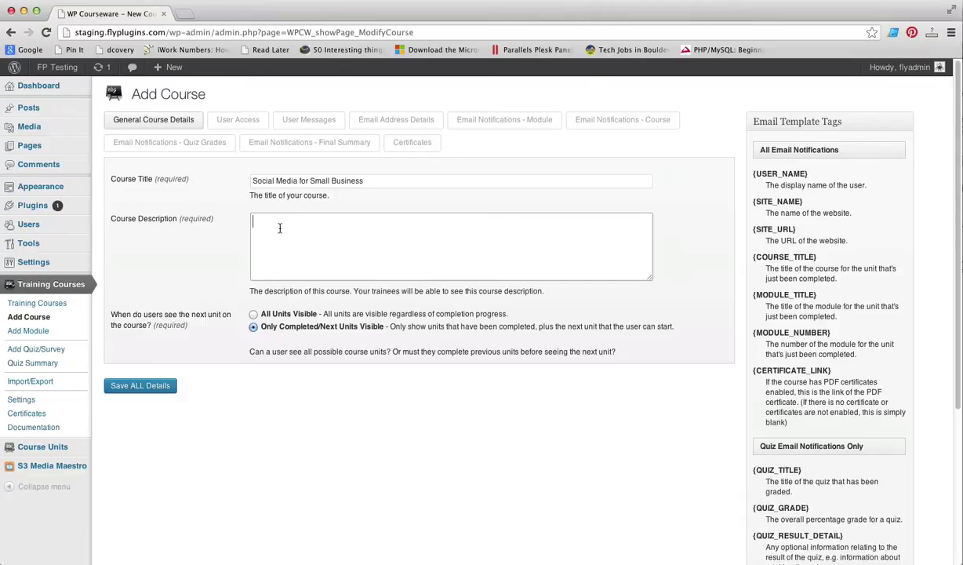
type("Social Media for Small Business")
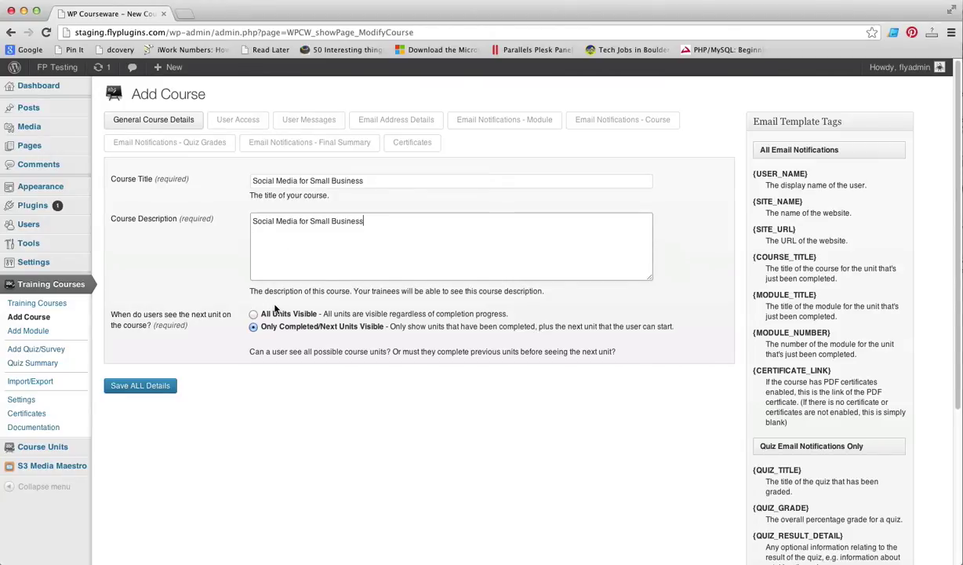
Step: Keep unit visibility set to 'Only Completed/Next Units Visible'
left_click(253, 315)
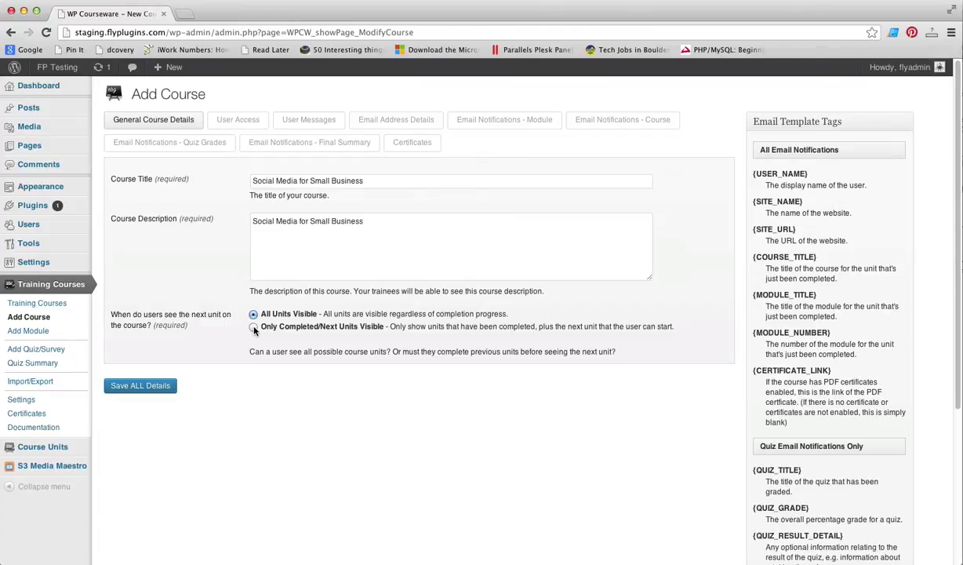
left_click(253, 327)
left_click(247, 122)
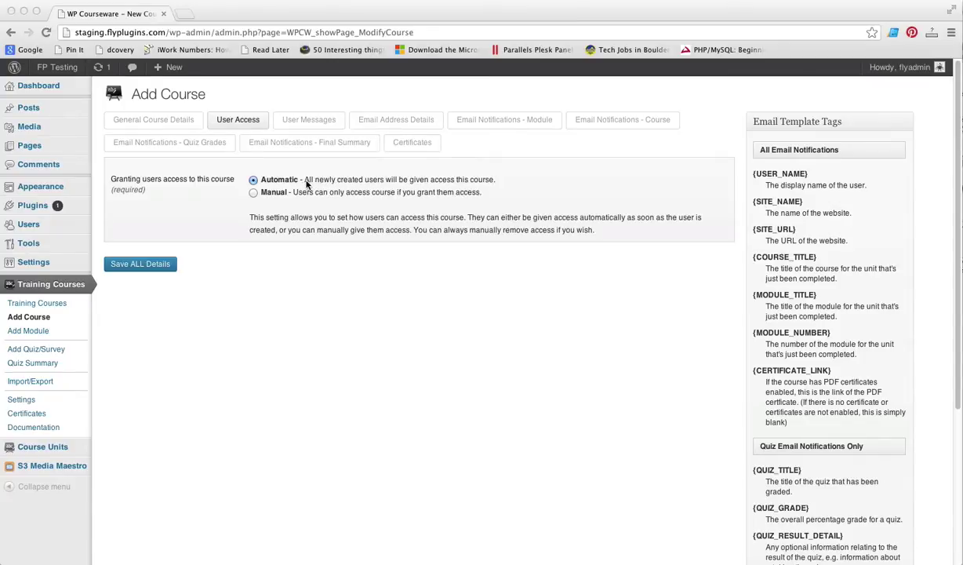
Step: Switch course user access to Manual and move on to the User Messages section
left_click(251, 197)
left_click(252, 192)
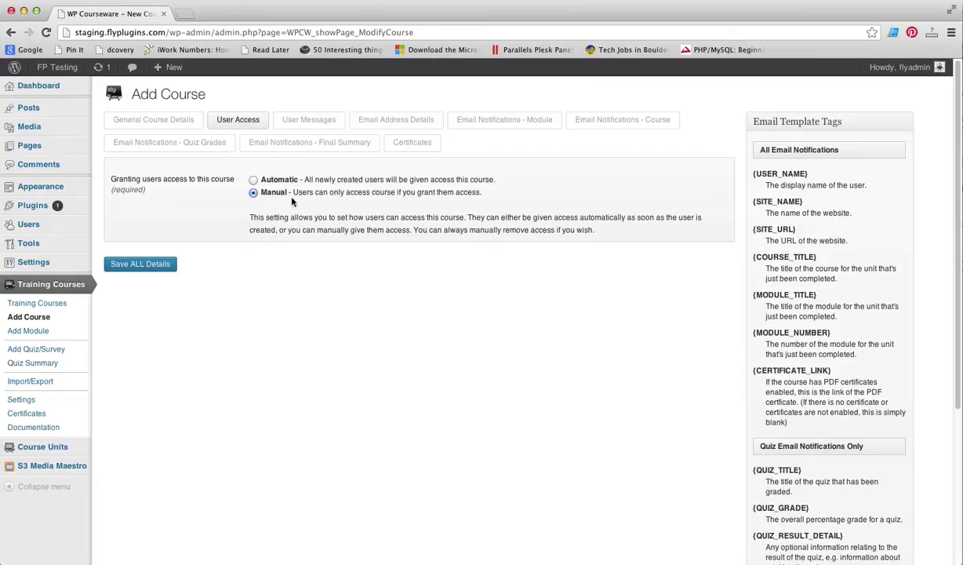
left_click(316, 125)
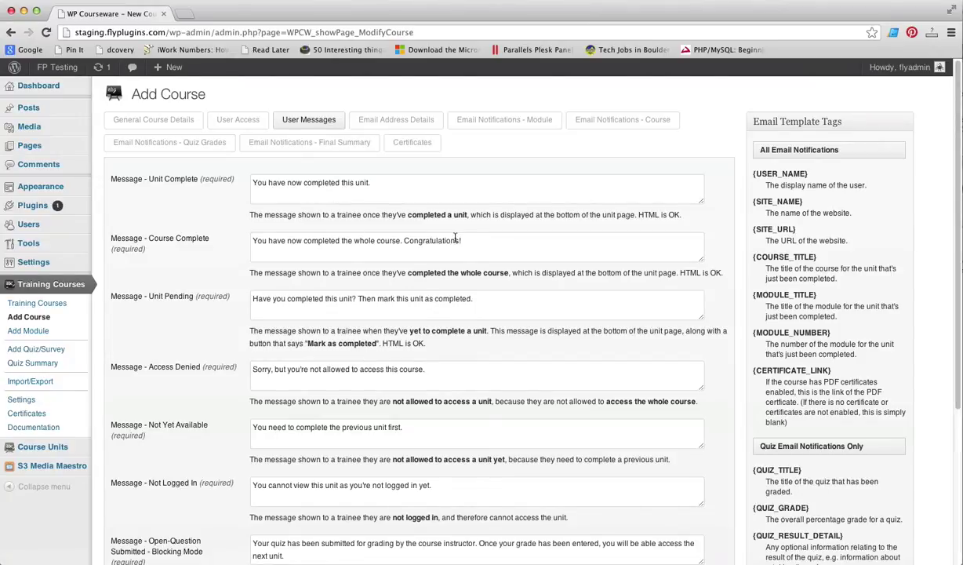
left_click_drag(462, 241, 234, 237)
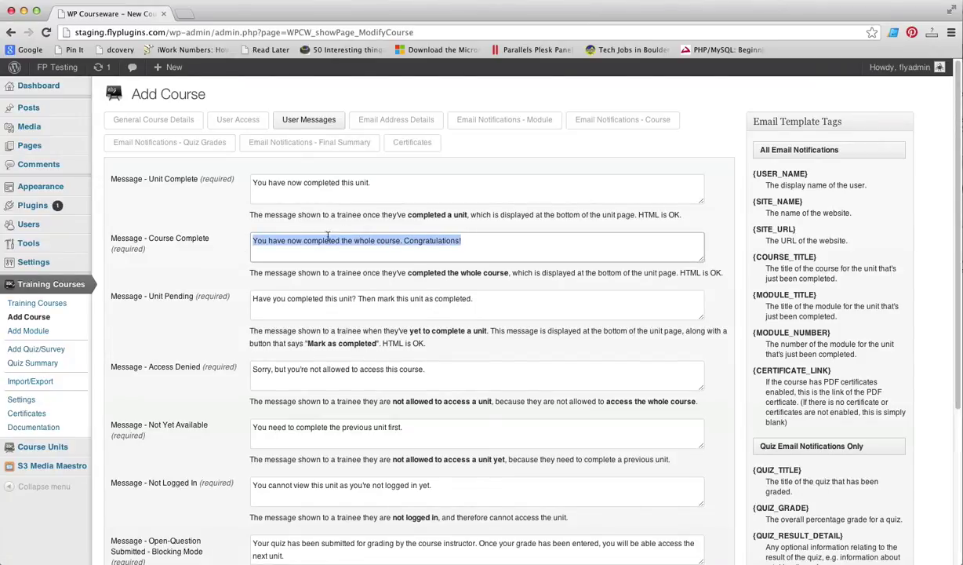
left_click(466, 241)
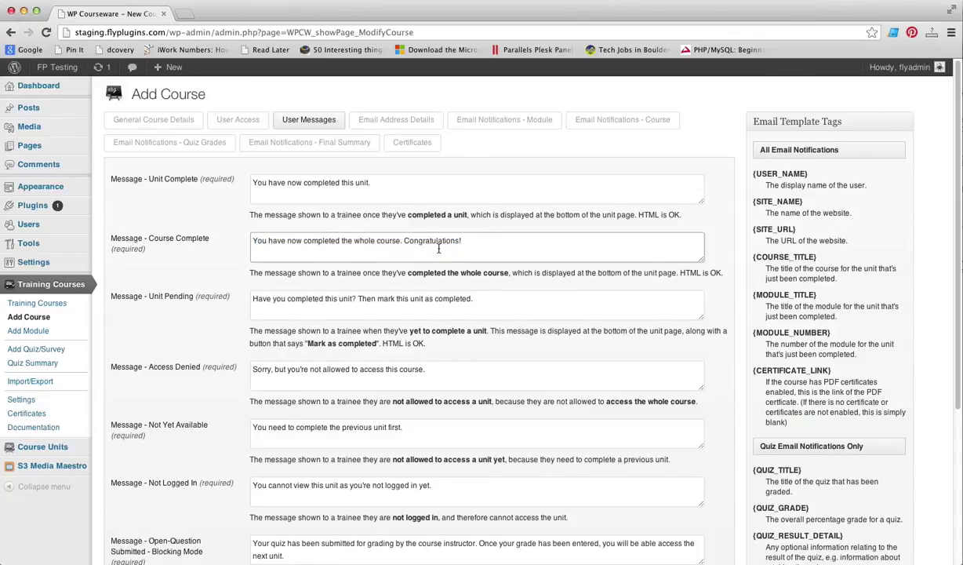
left_click(480, 299)
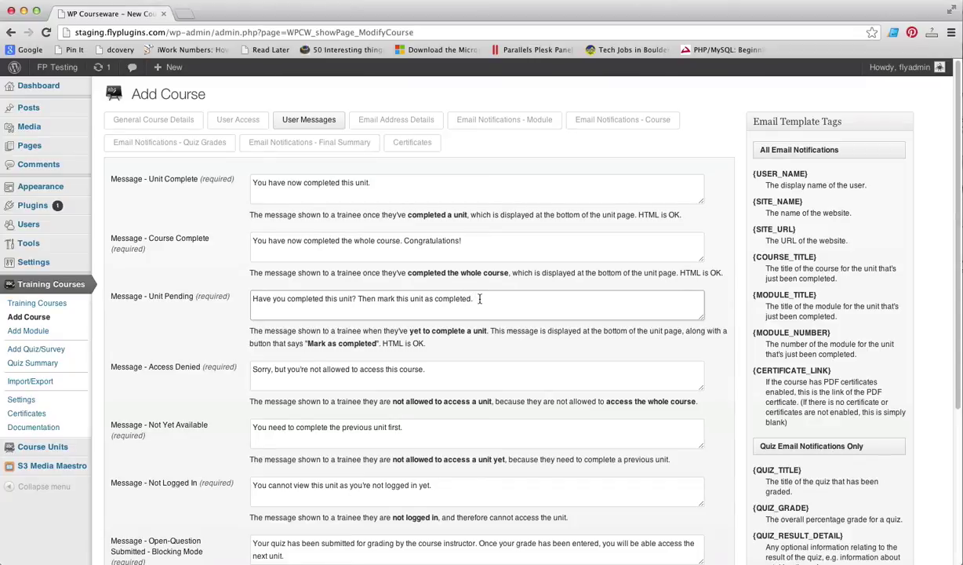
scroll(479, 298, "down", 3)
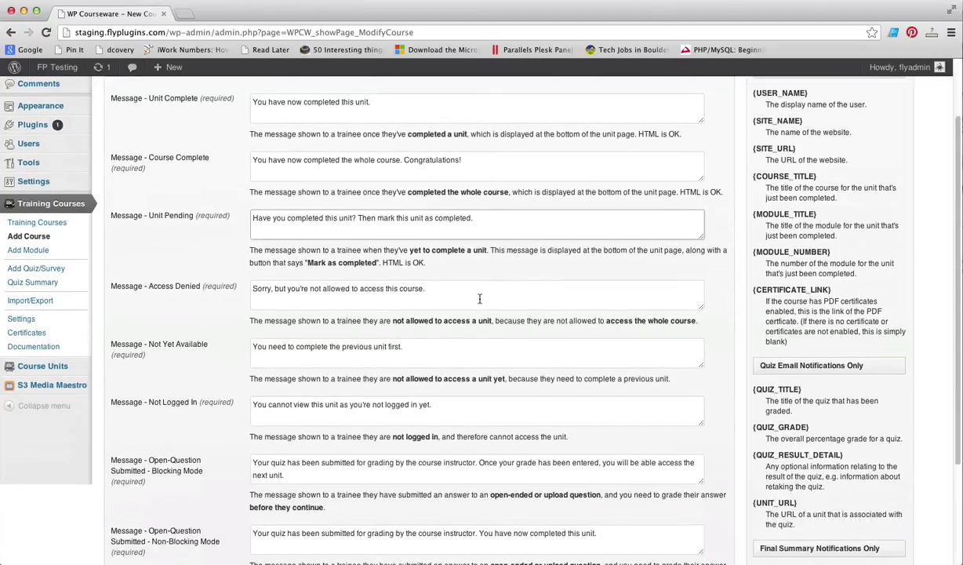
scroll(479, 298, "down", 2)
left_click(433, 253)
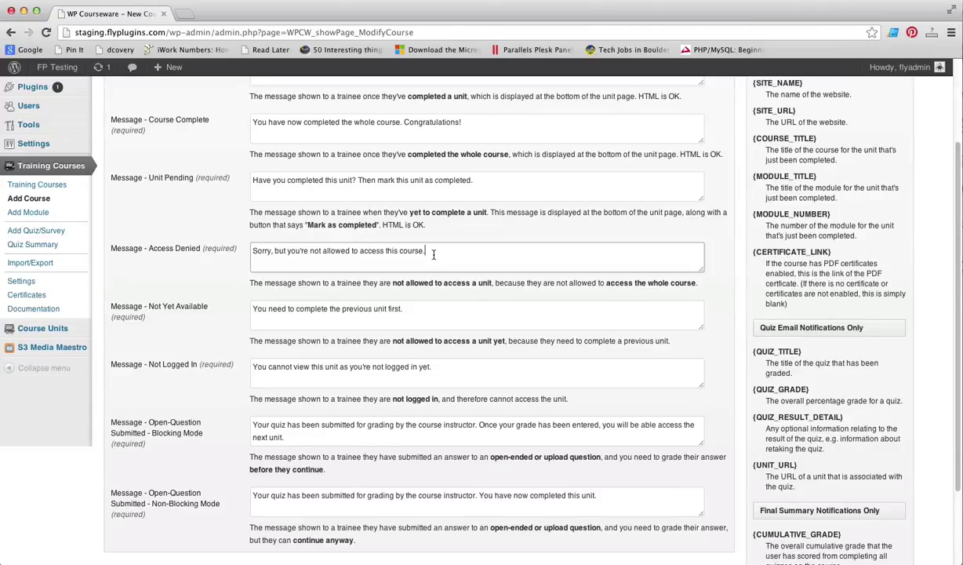
scroll(435, 255, "down", 3)
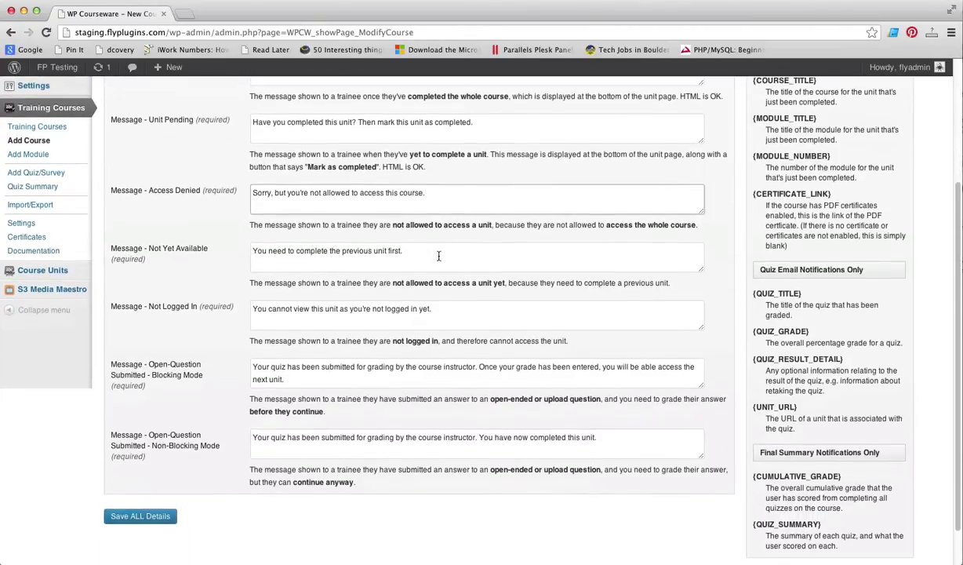
scroll(436, 253, "down", 1)
left_click(416, 246)
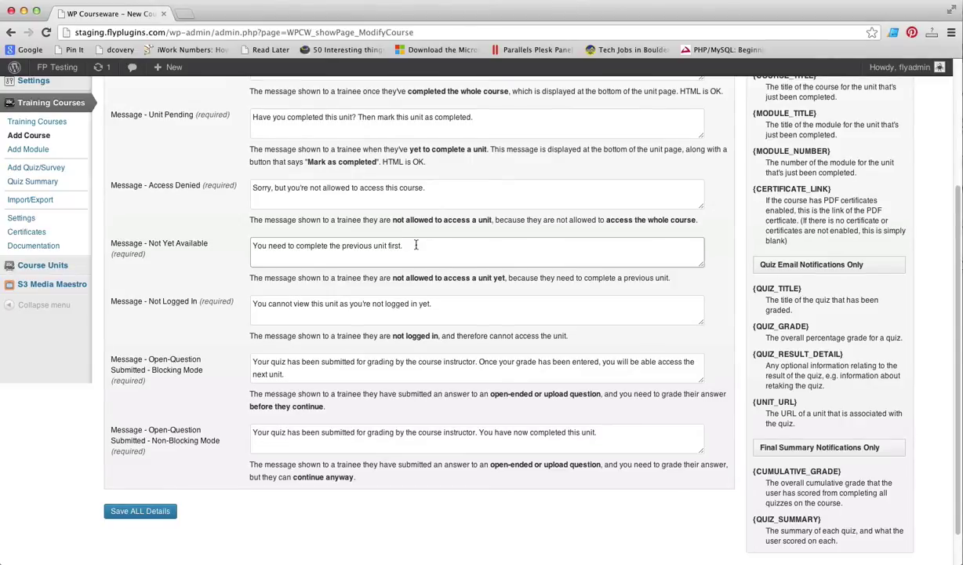
scroll(415, 245, "down", 1)
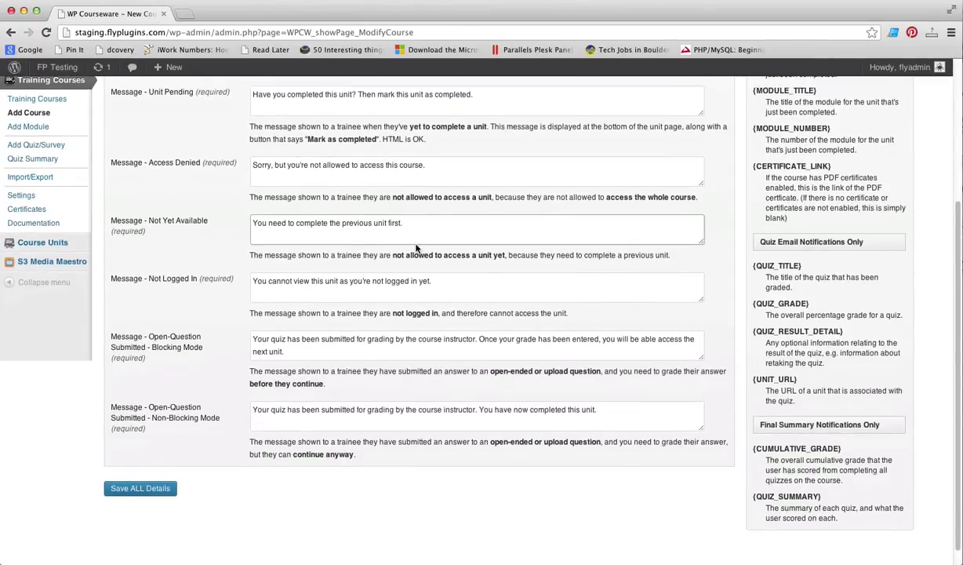
scroll(416, 248, "down", 1)
left_click(439, 264)
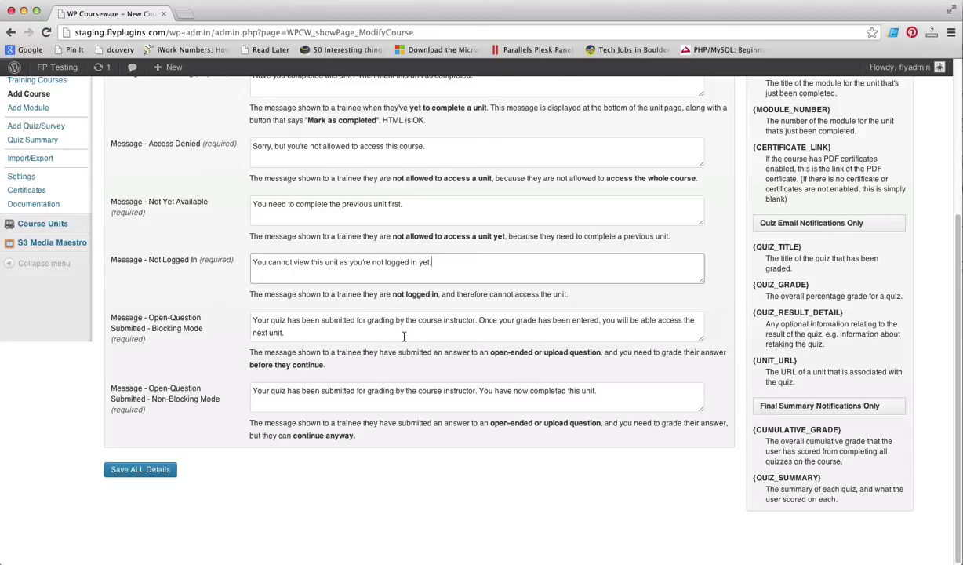
left_click(404, 336)
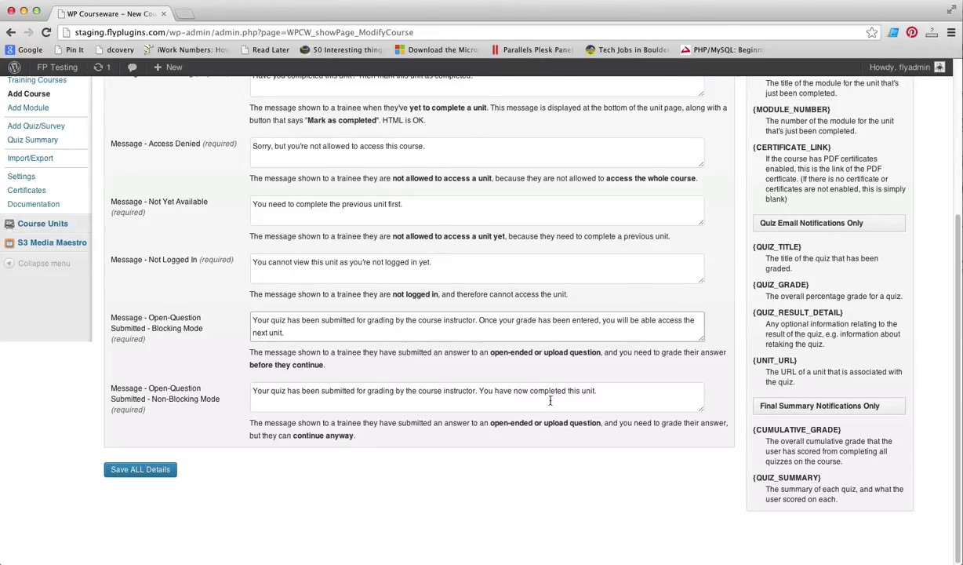
left_click(604, 392)
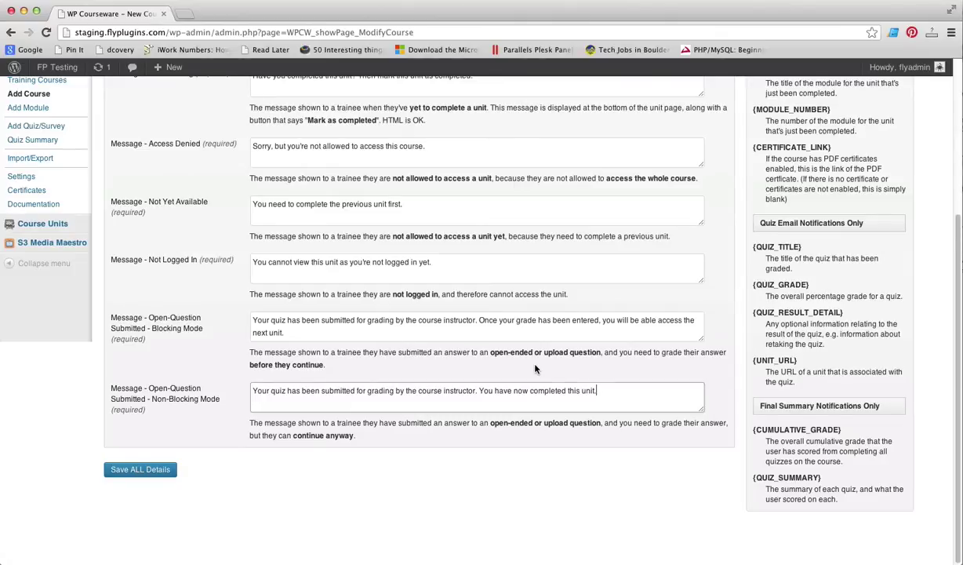
scroll(541, 153, "up", 6)
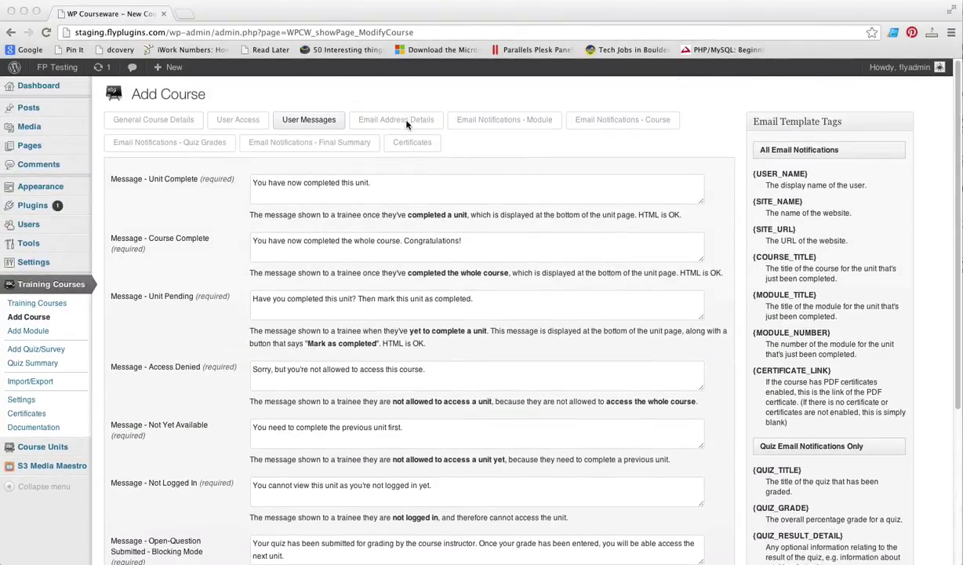
Step: Fill in the email From Address, From Name 'FP Testing' and Admin Notify Email Address
left_click(392, 122)
left_click(396, 127)
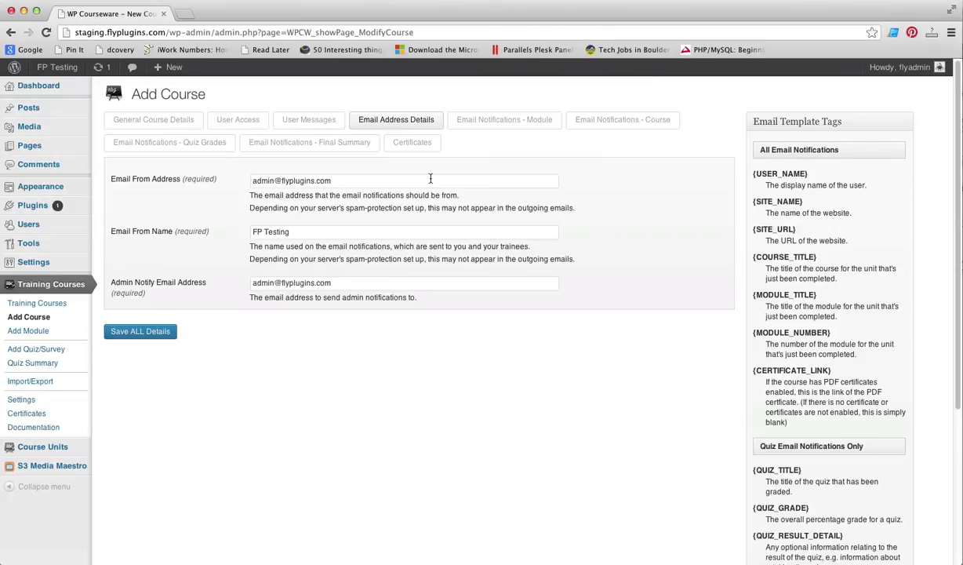
left_click(313, 231)
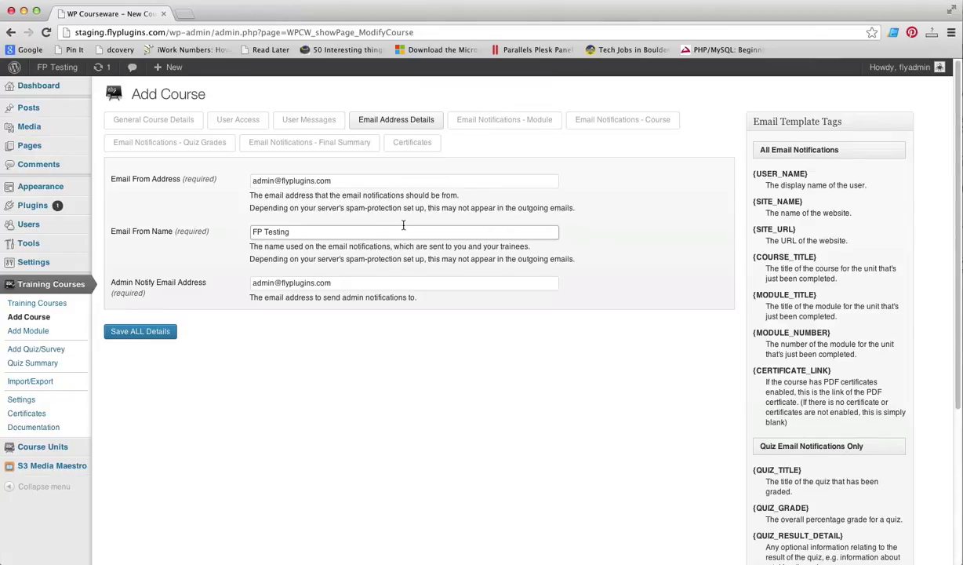
left_click(360, 280)
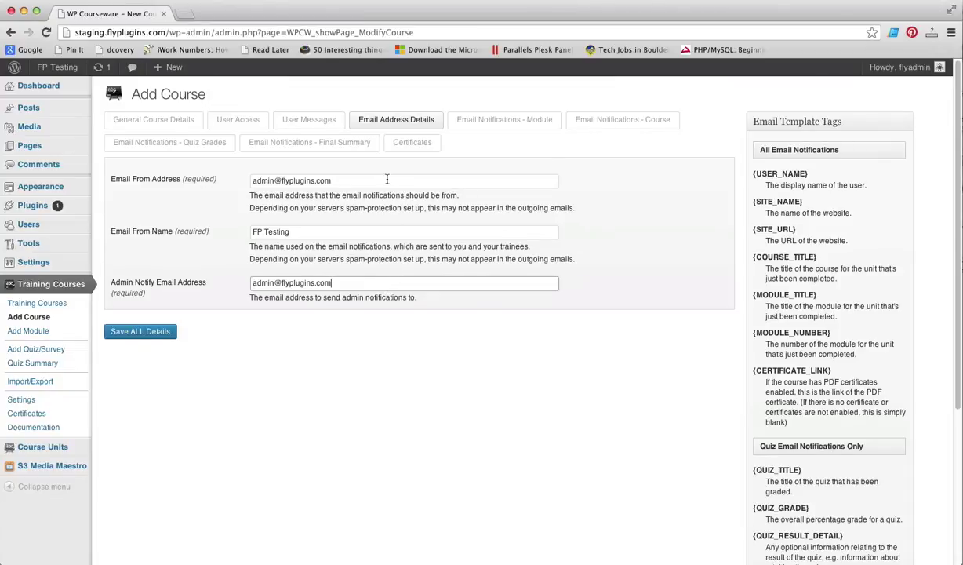
Step: Review the module-completion email, subject 'Module {MODULE_TITLE} - Complete.', and its templated body
left_click(495, 125)
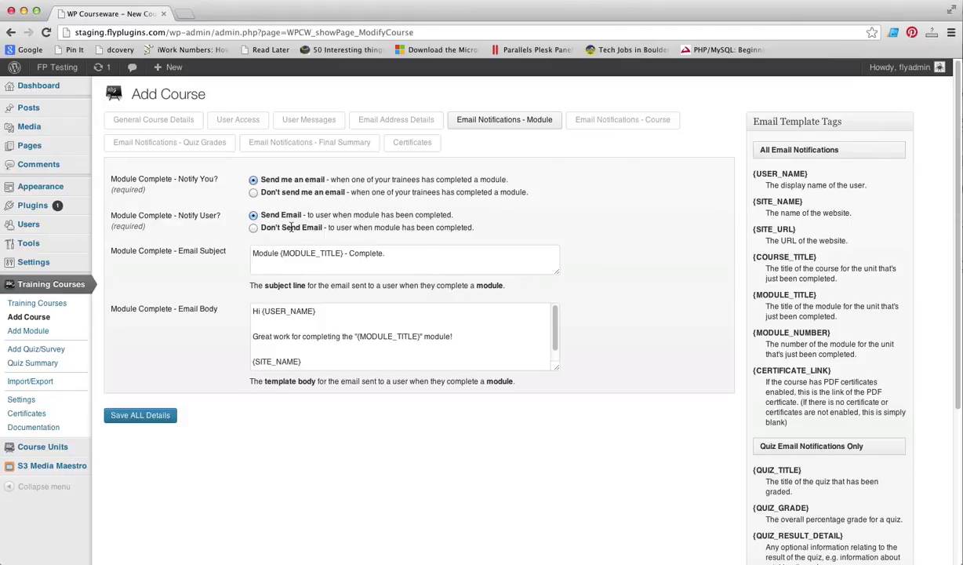
left_click(380, 244)
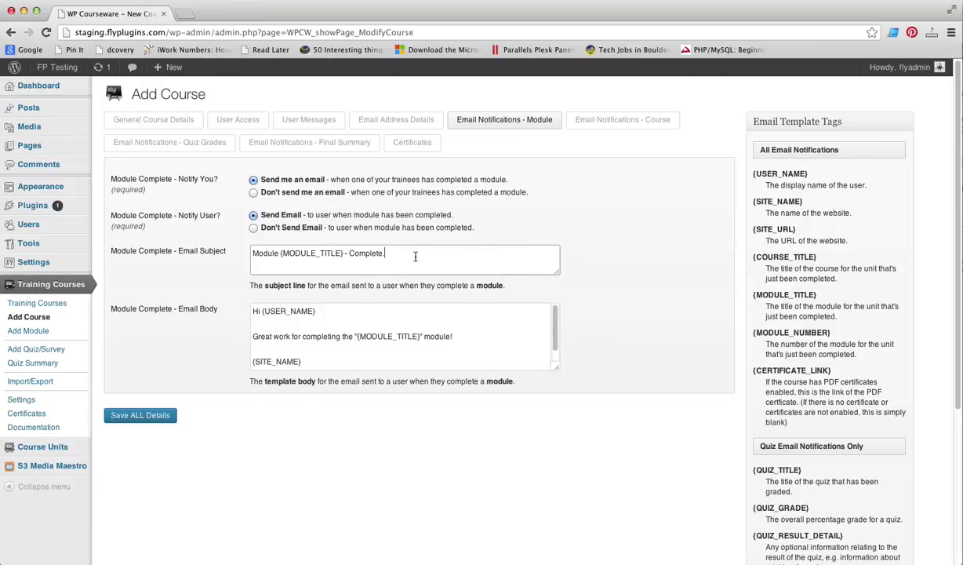
scroll(453, 335, "down", 3)
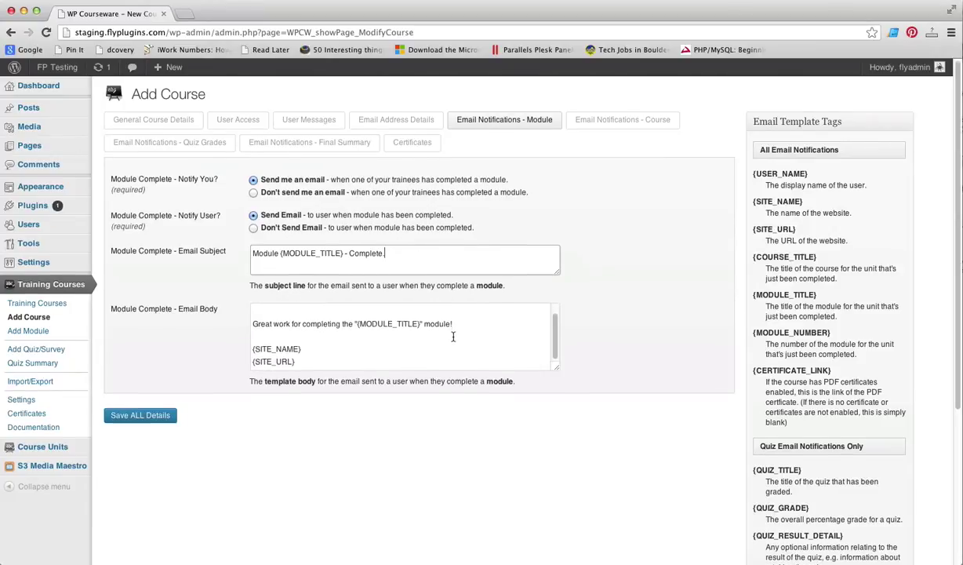
scroll(452, 336, "up", 3)
left_click(436, 321)
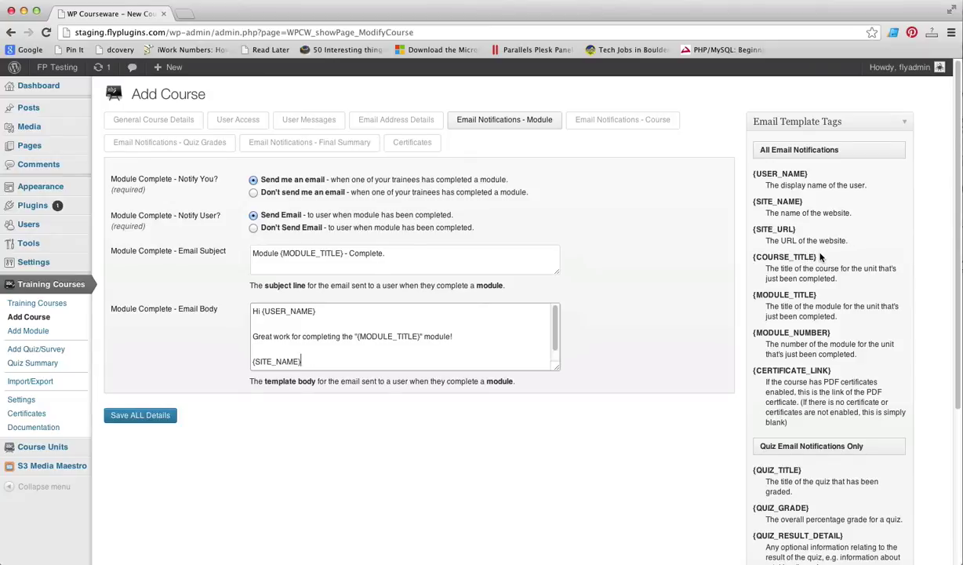
Step: Copy {COURSE_TITLE} from Email Template Tags and paste it beneath the 'Hi {USER_NAME}' greeting
left_click_drag(816, 257, 752, 257)
key("super+c")
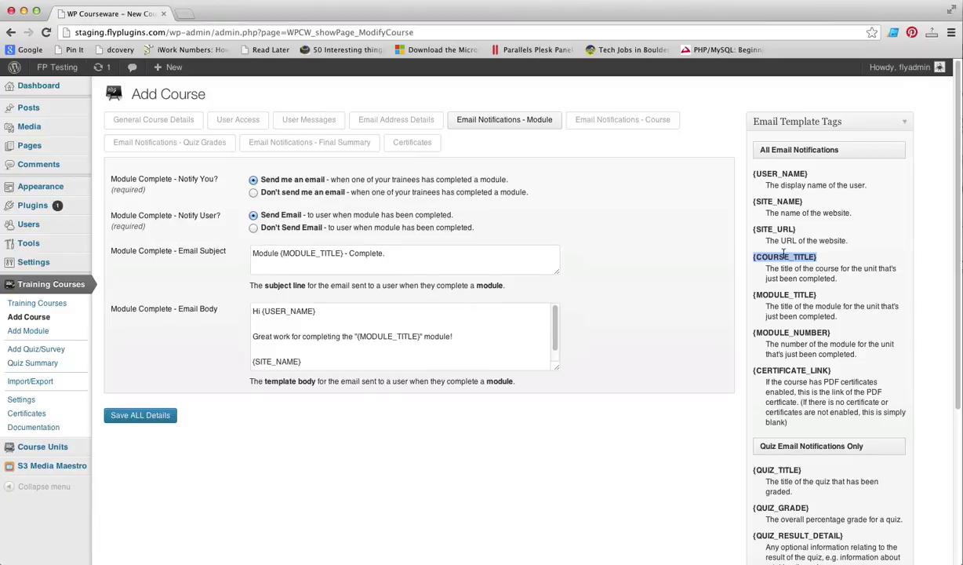
left_click(333, 312)
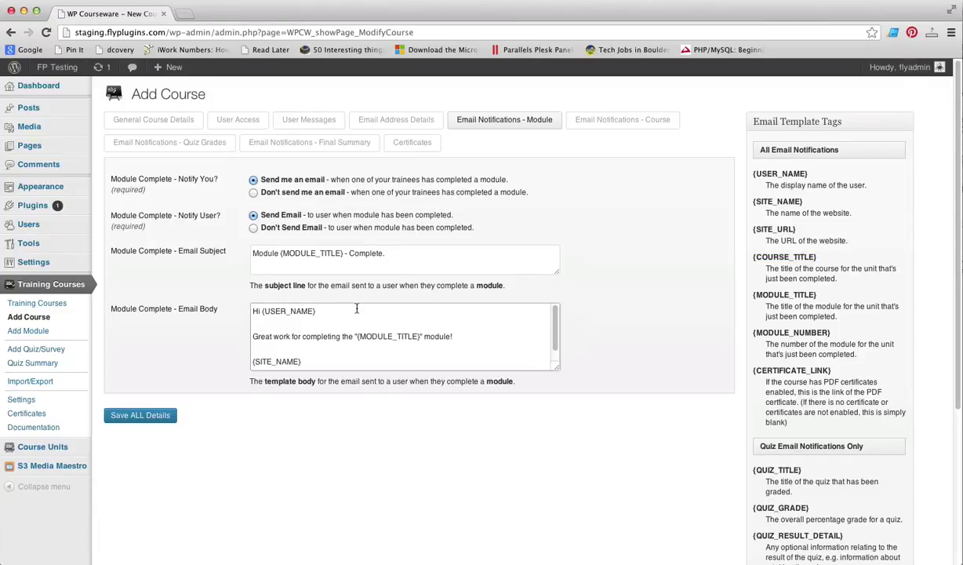
key("Return")
key("Return")
key("super+v")
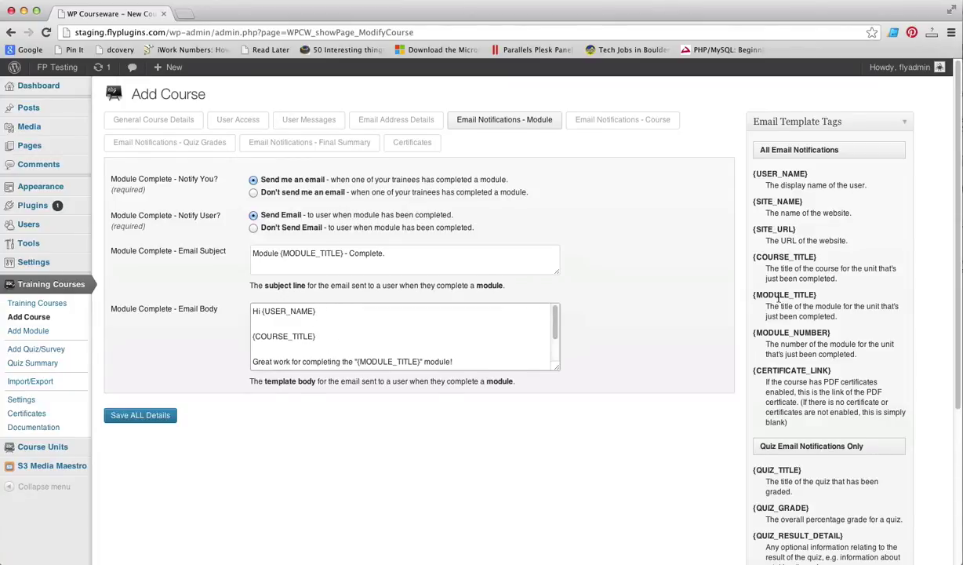
scroll(793, 304, "down", 5)
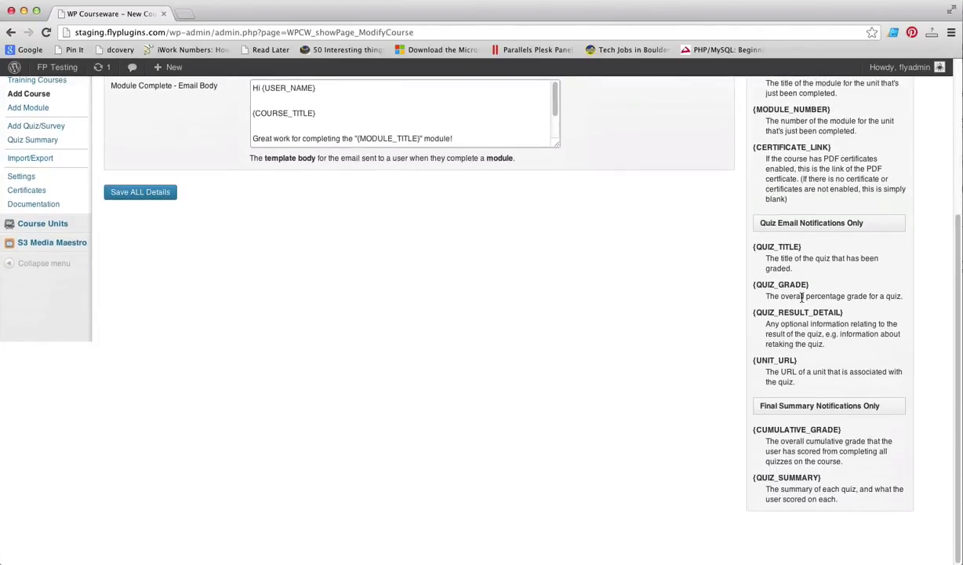
scroll(802, 296, "up", 5)
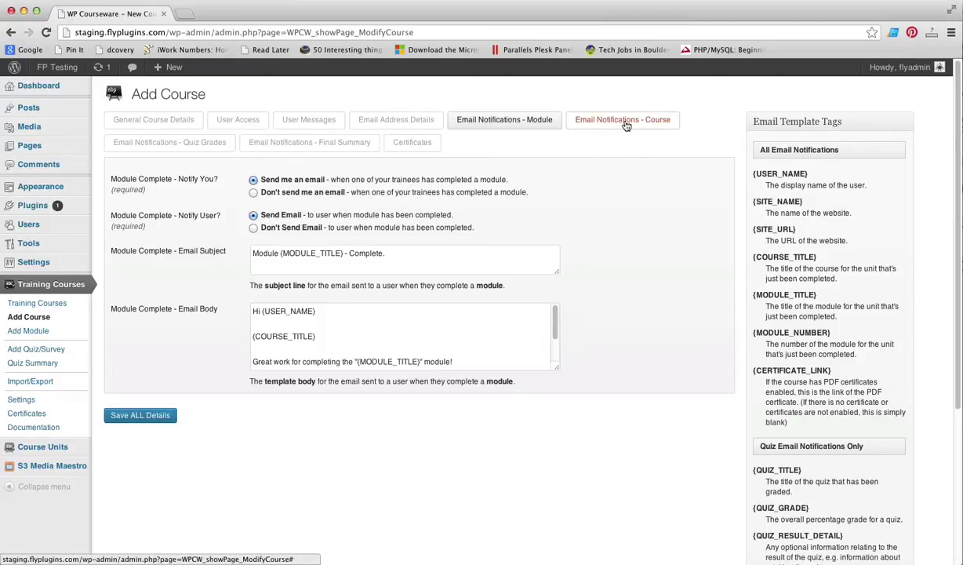
Step: Review the course-completion email settings and scroll through its email body
left_click(627, 123)
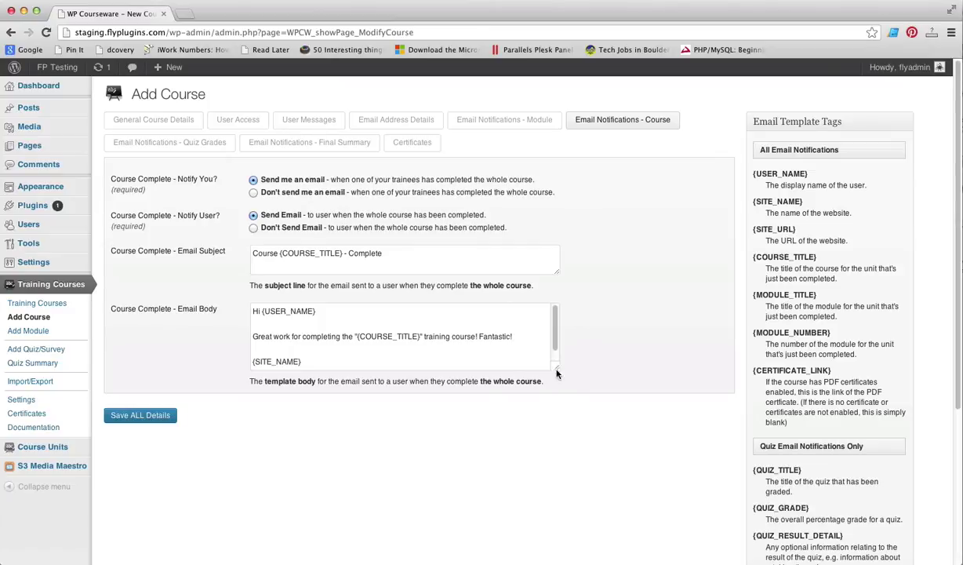
scroll(507, 333, "down", 4)
scroll(505, 335, "up", 2)
scroll(505, 335, "up", 1)
Step: Set Quiz Grades notifications to Send Email so trainees receive their grades
left_click(167, 144)
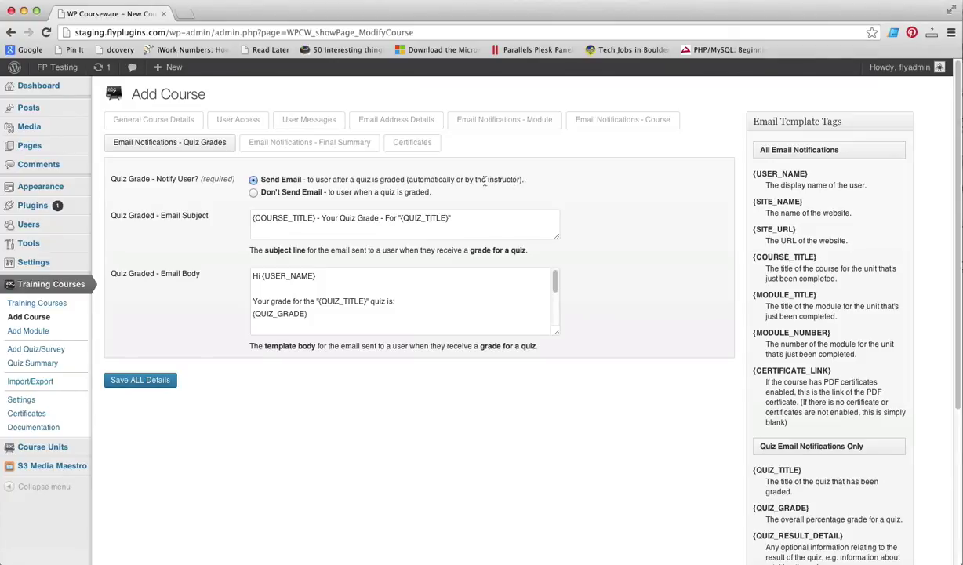
left_click(252, 180)
scroll(493, 284, "down", 2)
scroll(493, 285, "down", 1)
scroll(493, 285, "up", 2)
scroll(493, 285, "up", 1)
Step: Review the Final Summary email subject and its {CUMULATIVE_GRADE}, {QUIZ_SUMMARY} and certificate-link tags
left_click(335, 149)
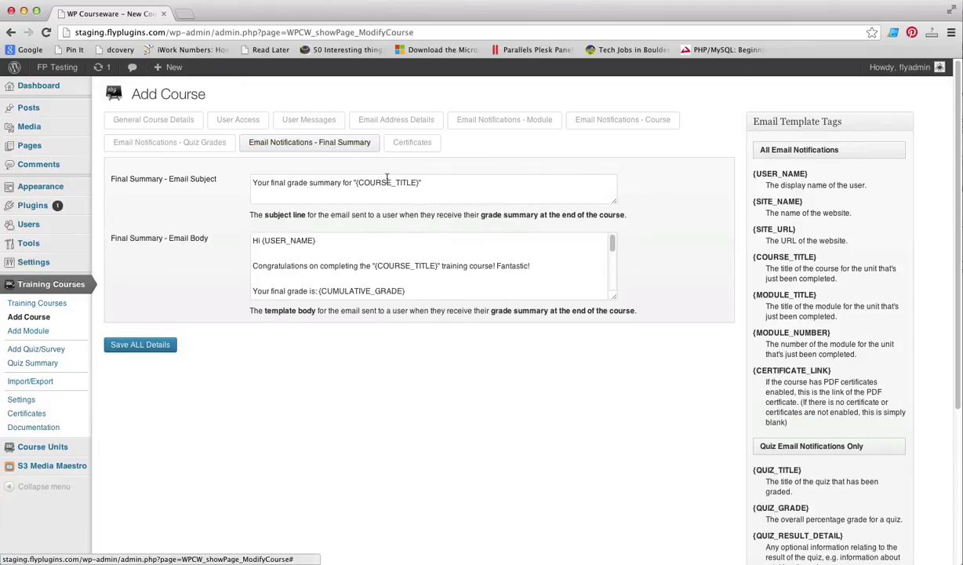
left_click(428, 183)
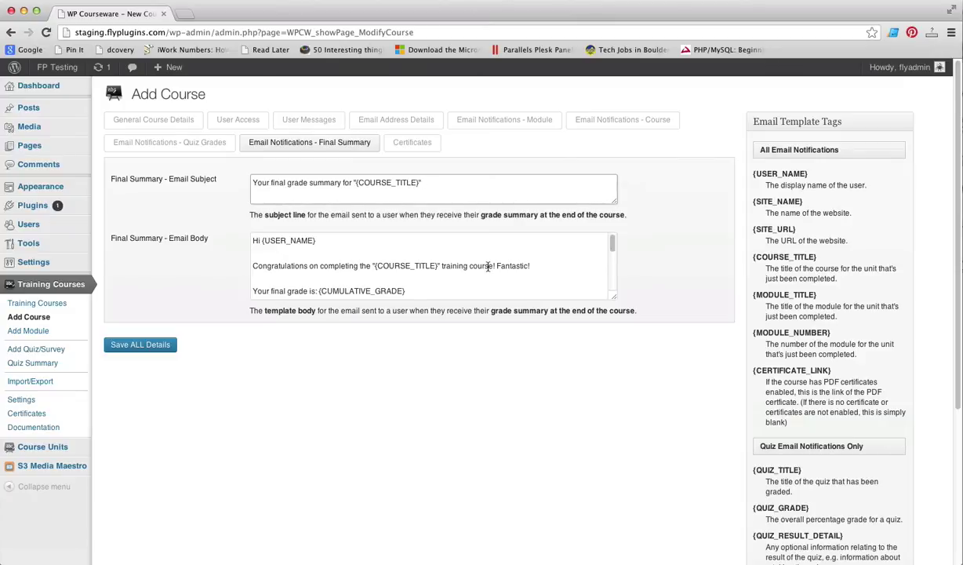
scroll(488, 267, "down", 2)
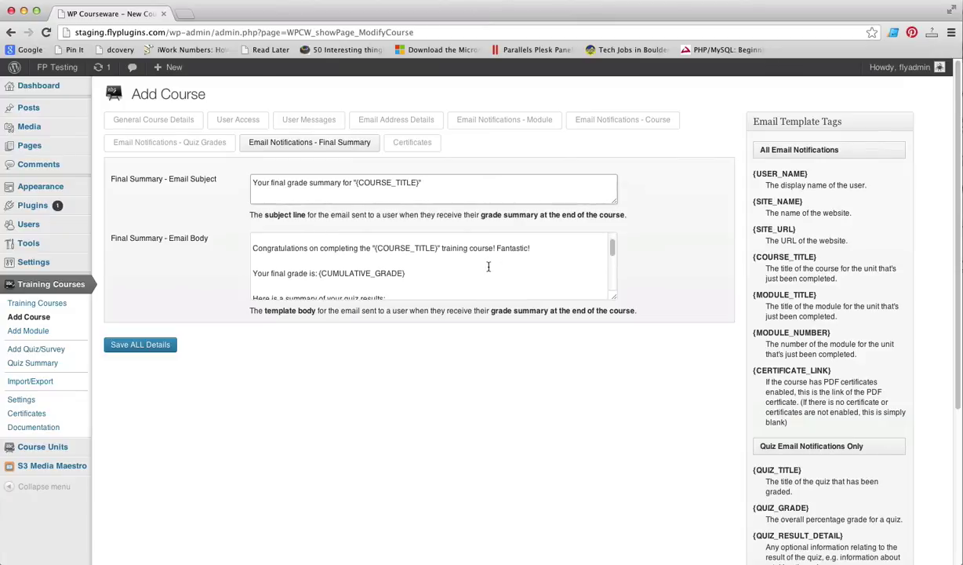
left_click_drag(405, 266, 318, 266)
scroll(452, 264, "down", 3)
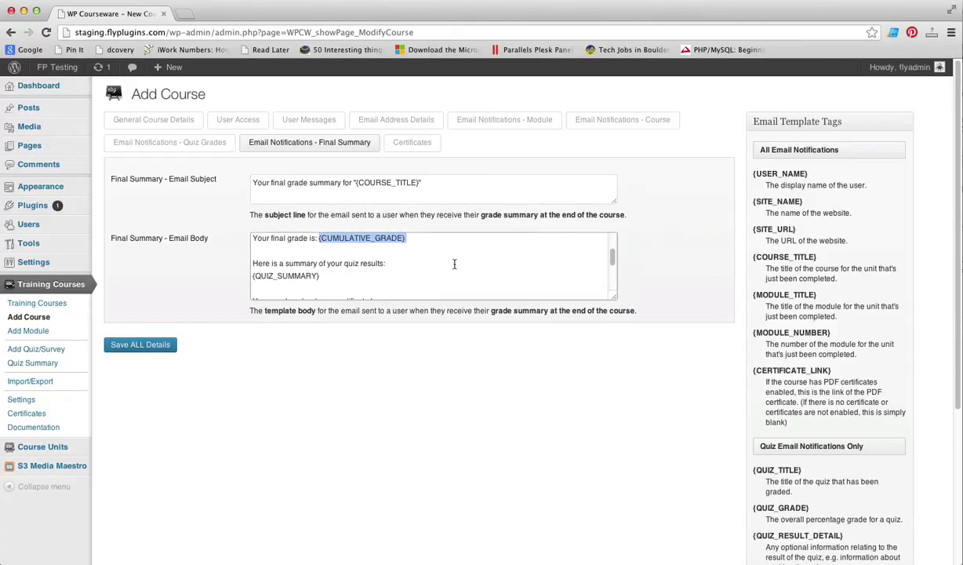
scroll(432, 268, "up", 1)
left_click(433, 267)
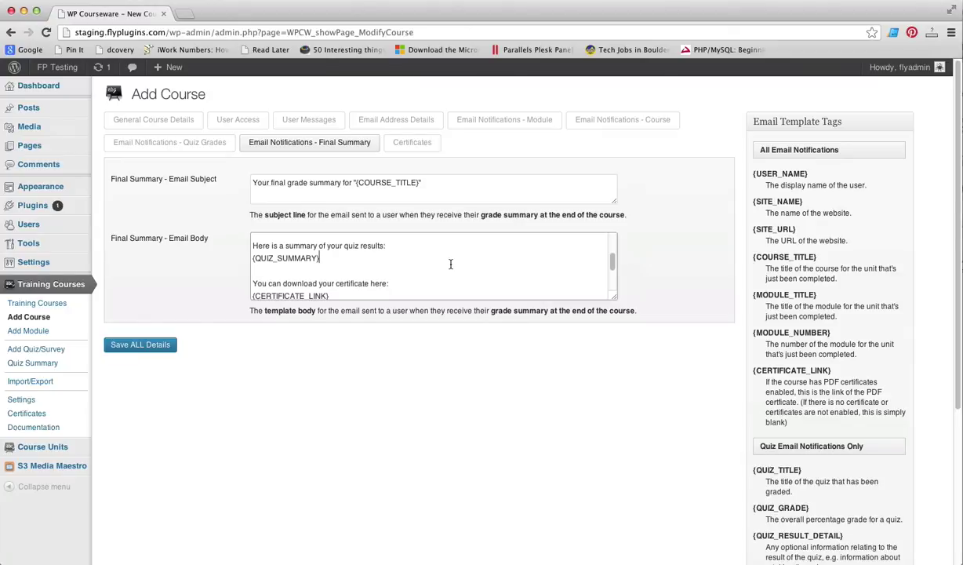
scroll(450, 264, "down", 2)
scroll(450, 263, "down", 2)
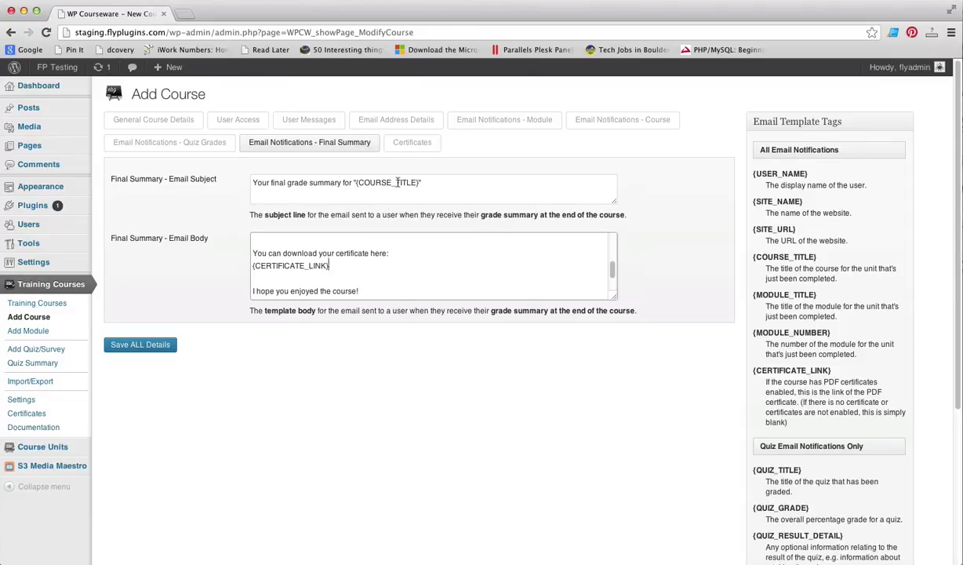
Step: Enable certificates with Yes so a PDF certificate is generated on course completion
left_click(413, 143)
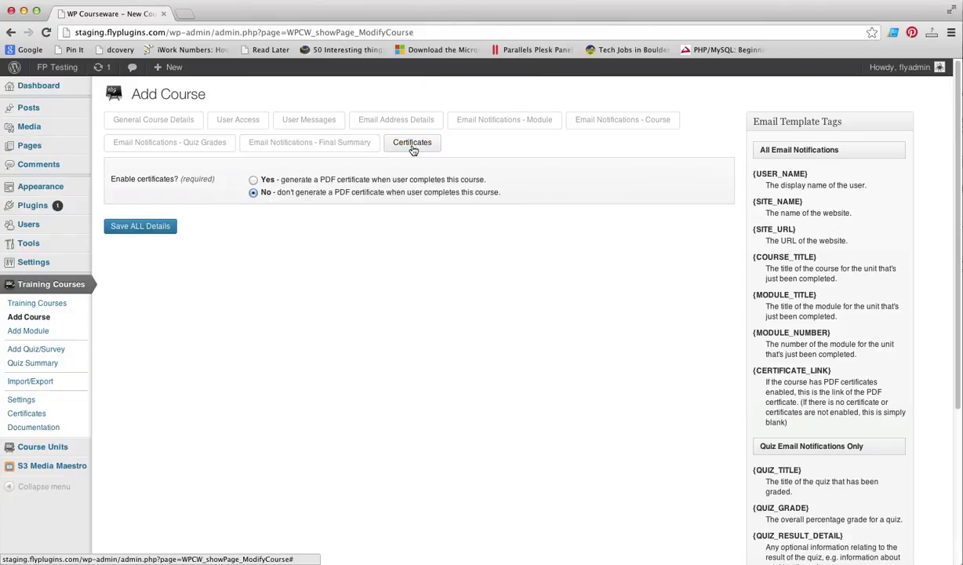
left_click(253, 180)
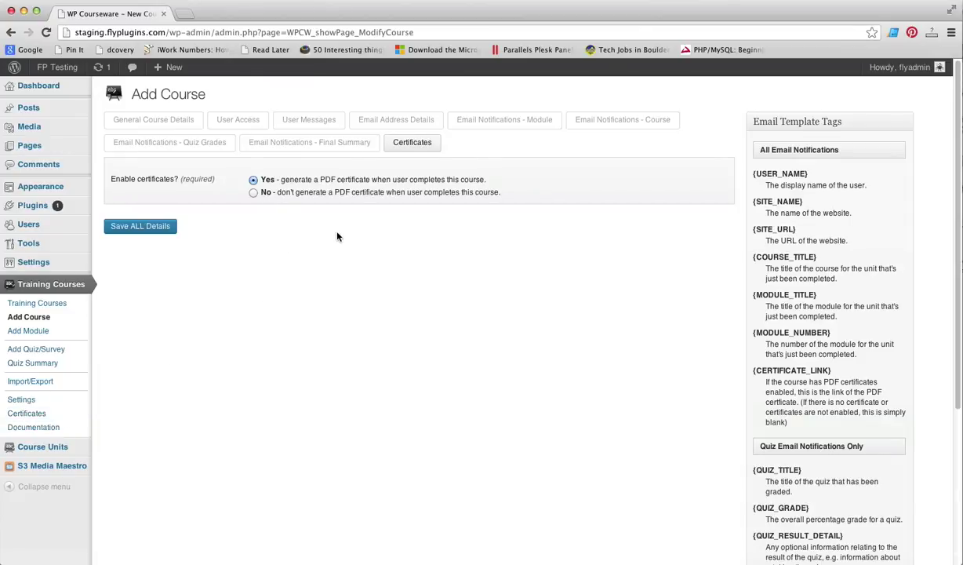
Step: Save all details of the Social Media for Small Business course and view the course summary list
left_click(149, 227)
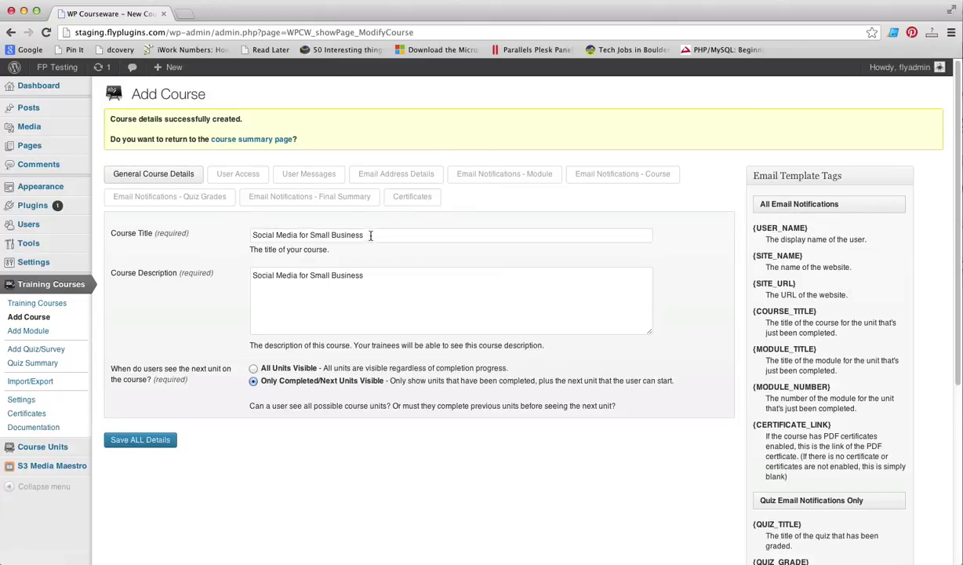
left_click(279, 140)
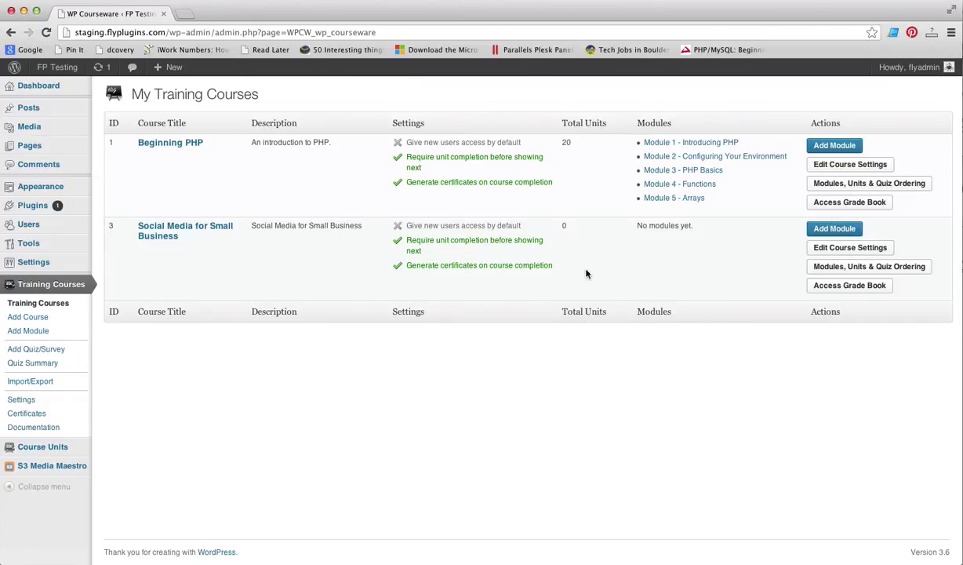
Step: Open Edit Course Settings for the Social Media for Small Business course
left_click(820, 248)
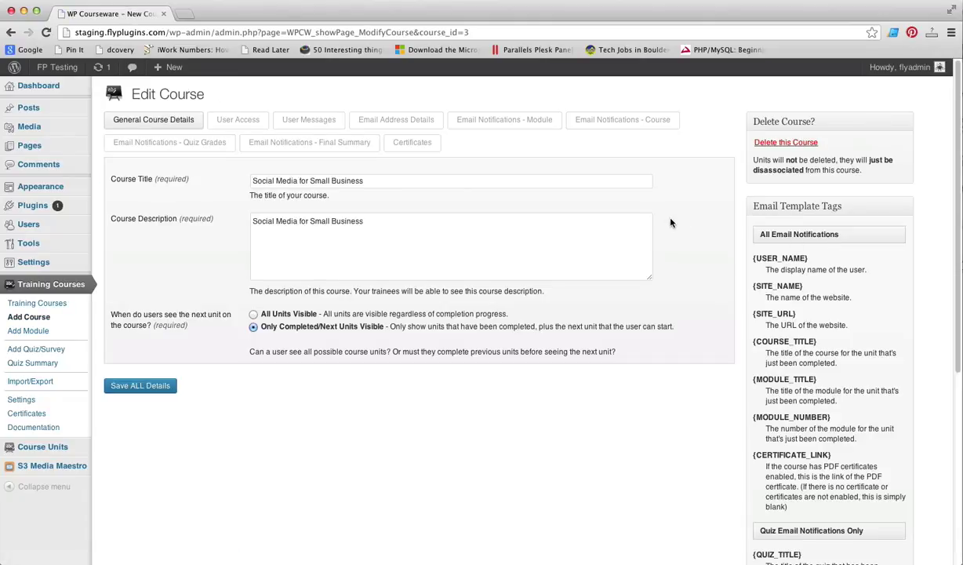